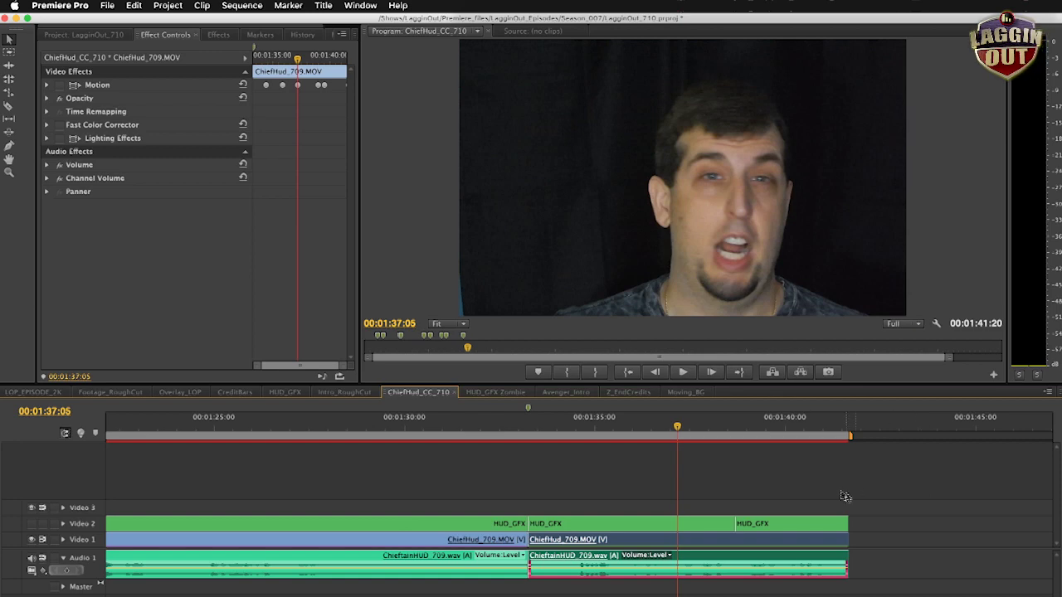
Move the playhead back to about 01:33:29 and mute the Audio 1 track.
drag(677, 428, 557, 460)
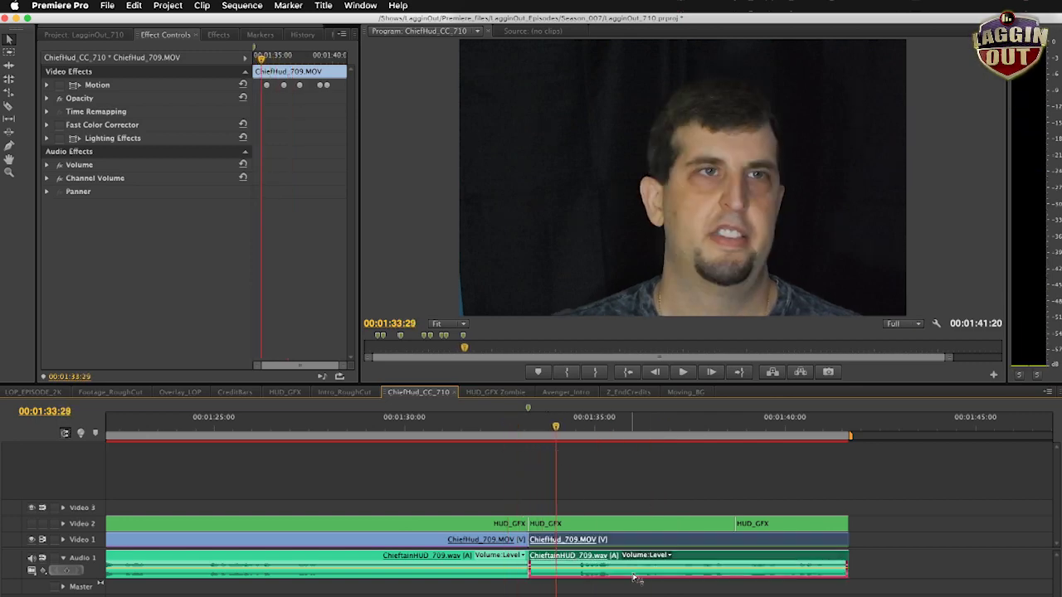
click(32, 558)
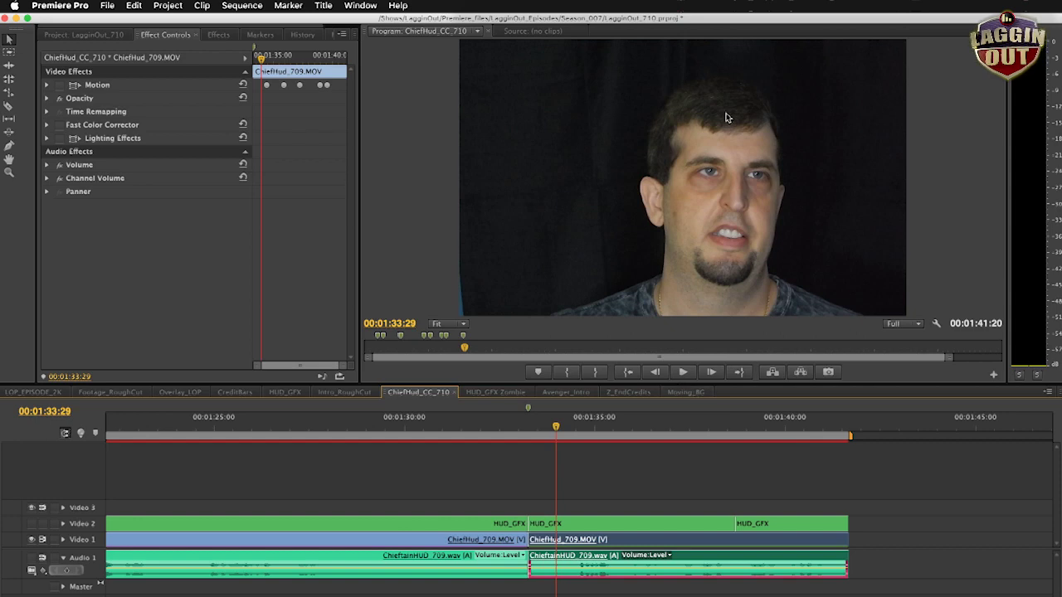
Search the effects for 'fast color' and apply Fast Color Corrector to the webcam clip.
click(61, 131)
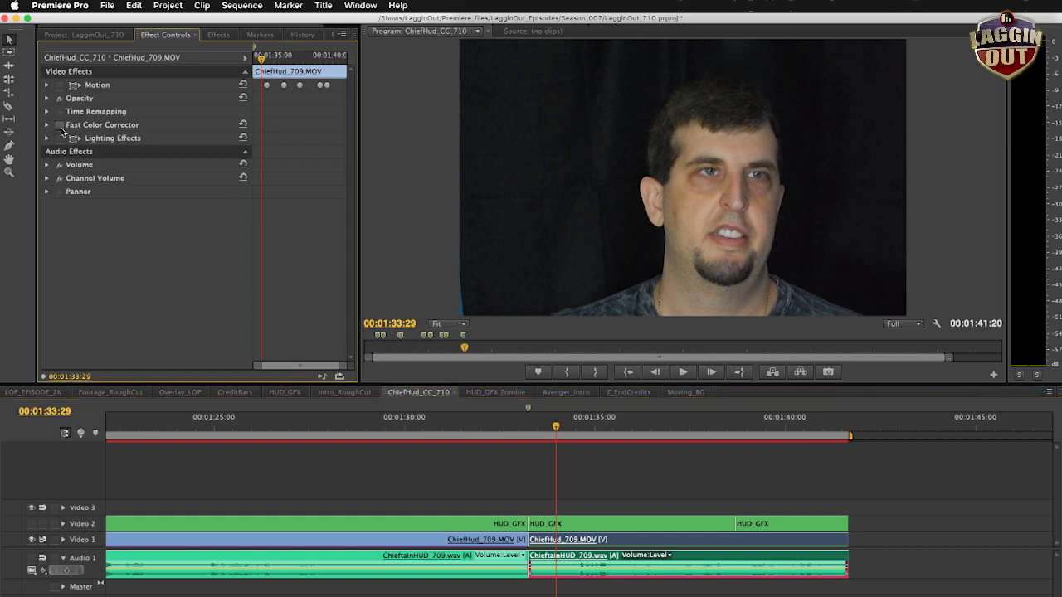
click(219, 36)
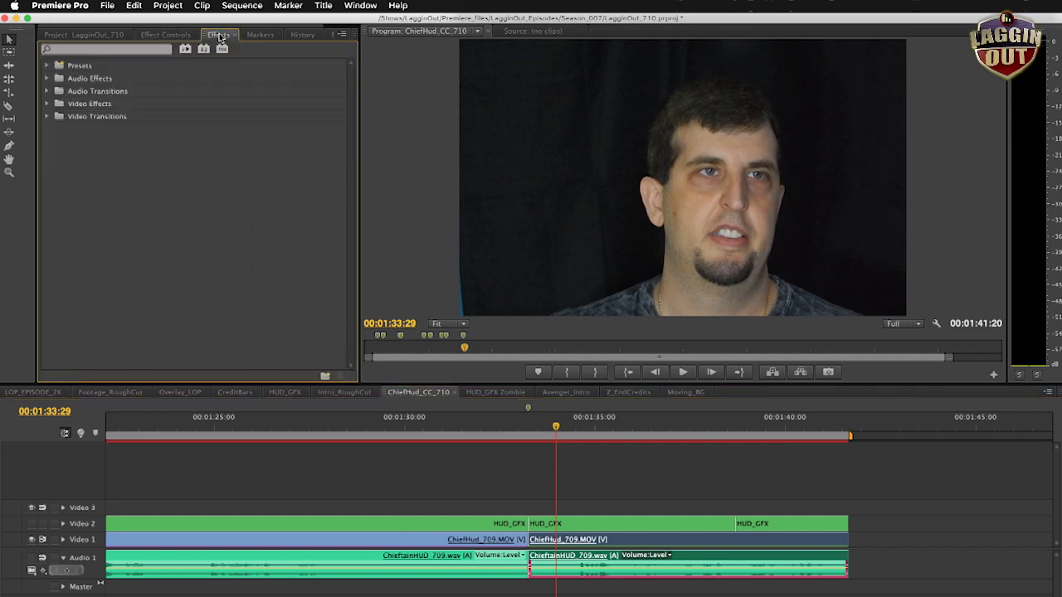
click(109, 53)
text(fast color)
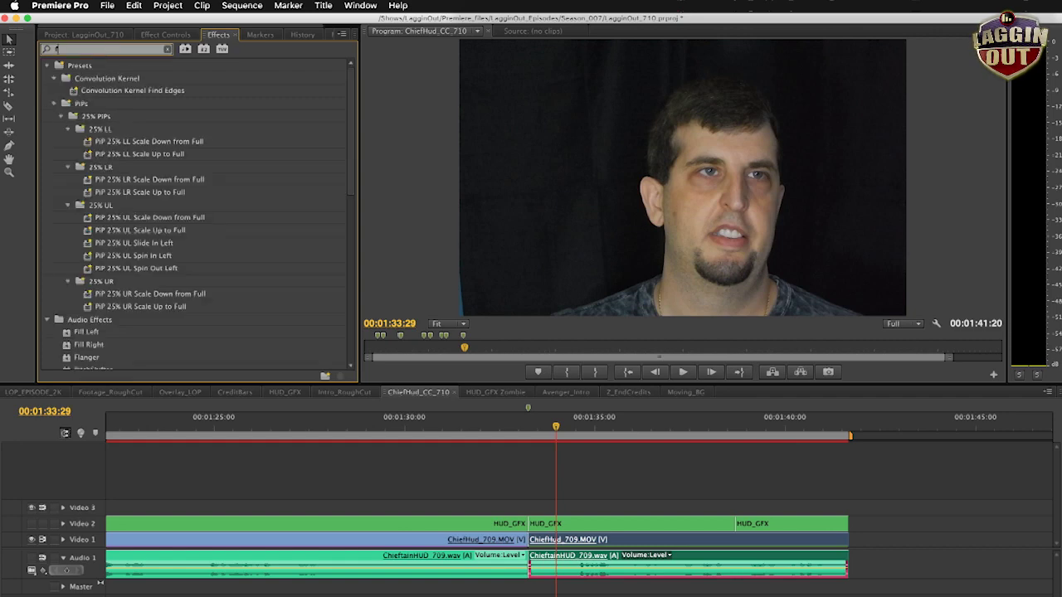
click(93, 130)
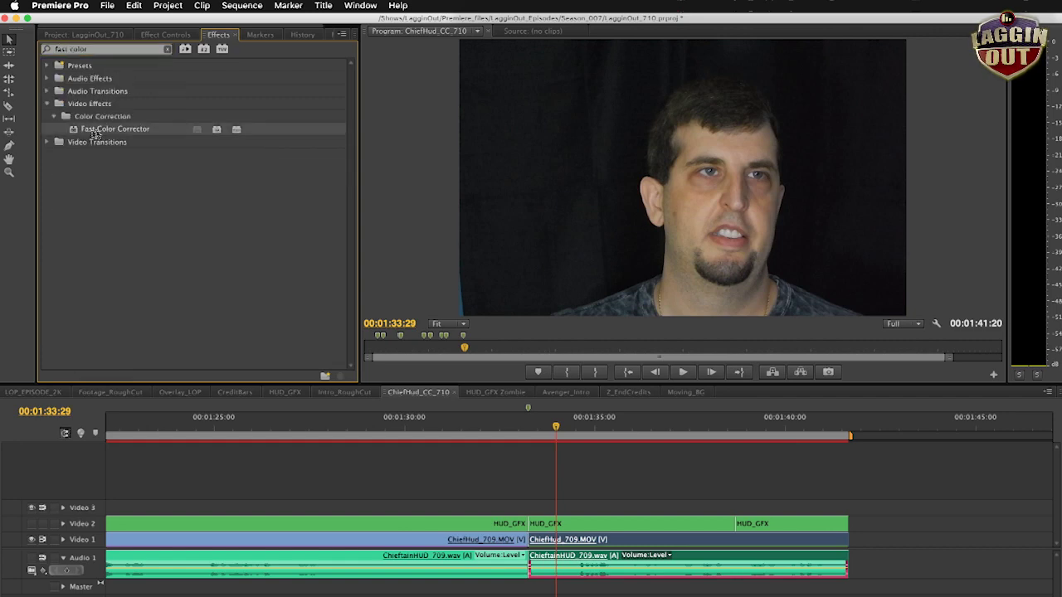
double_click(93, 130)
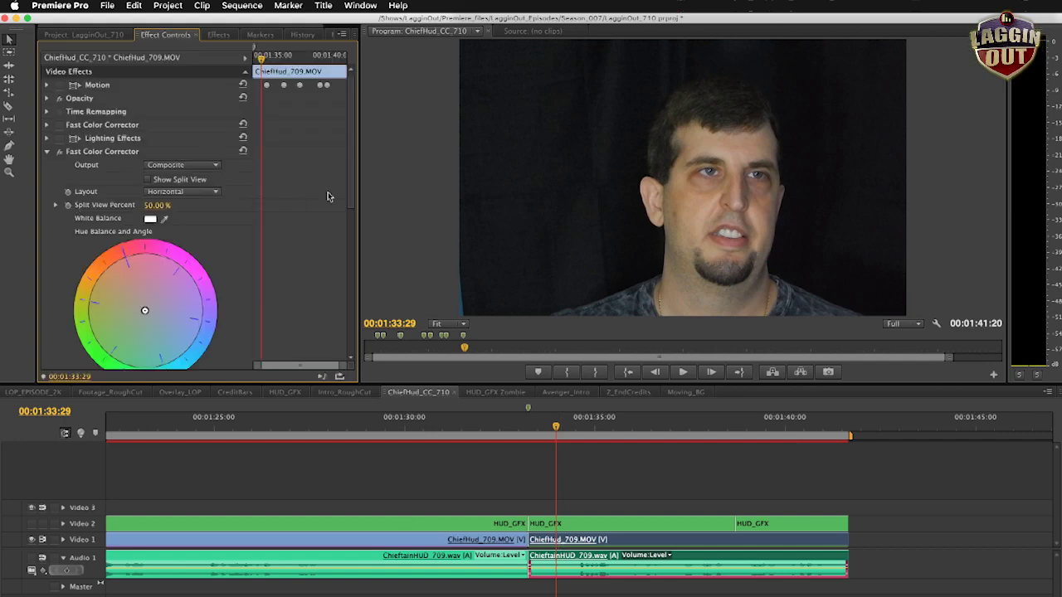
Give the new corrector a slight colour balance tint and lower Saturation to 54.
scroll(348, 214, down, 2)
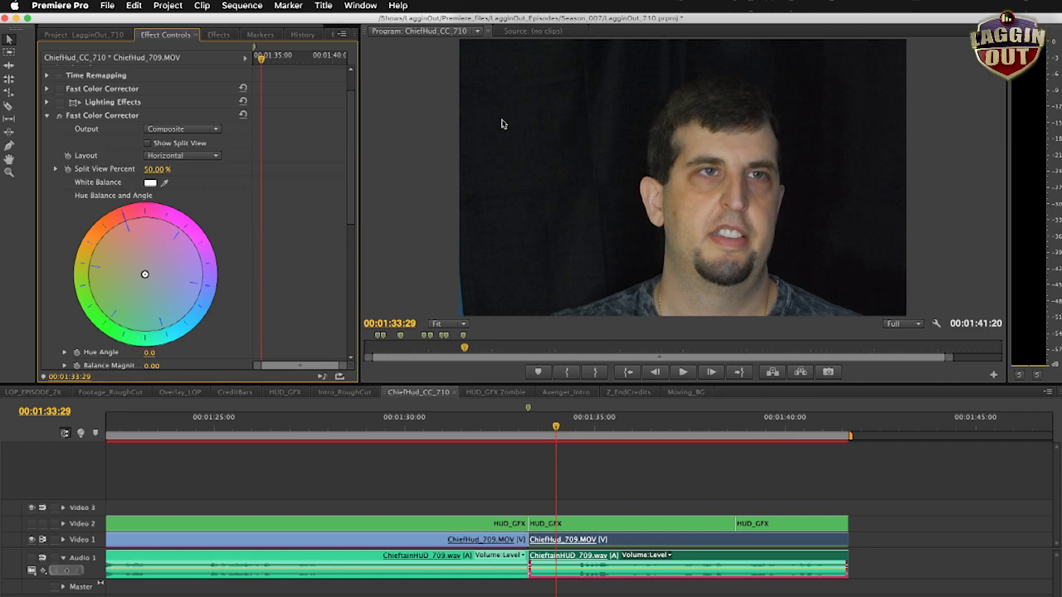
scroll(351, 217, down, 1)
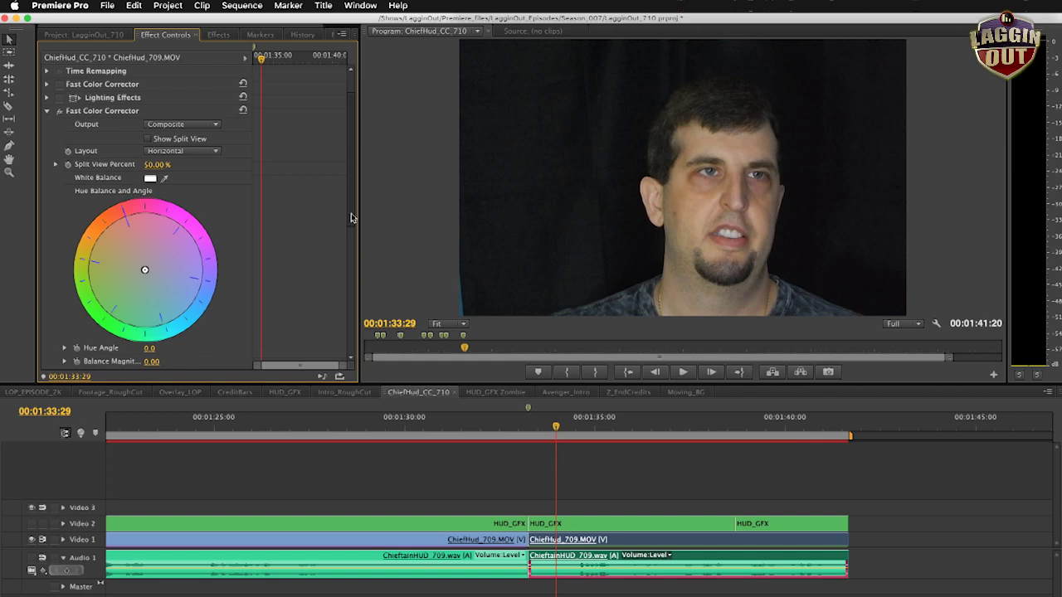
scroll(351, 218, down, 10)
scroll(309, 206, up, 6)
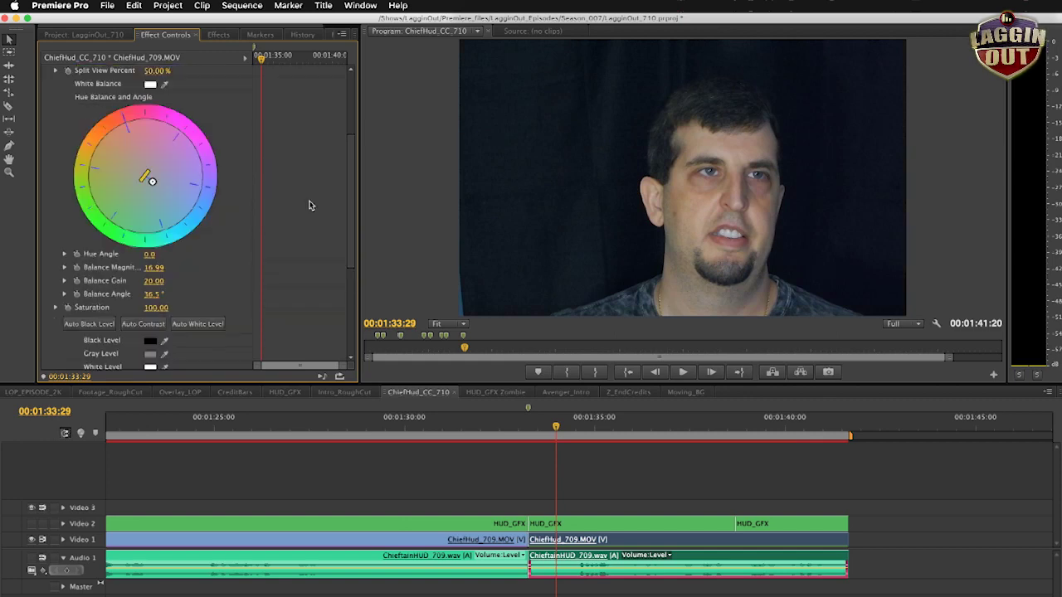
scroll(349, 241, down, 3)
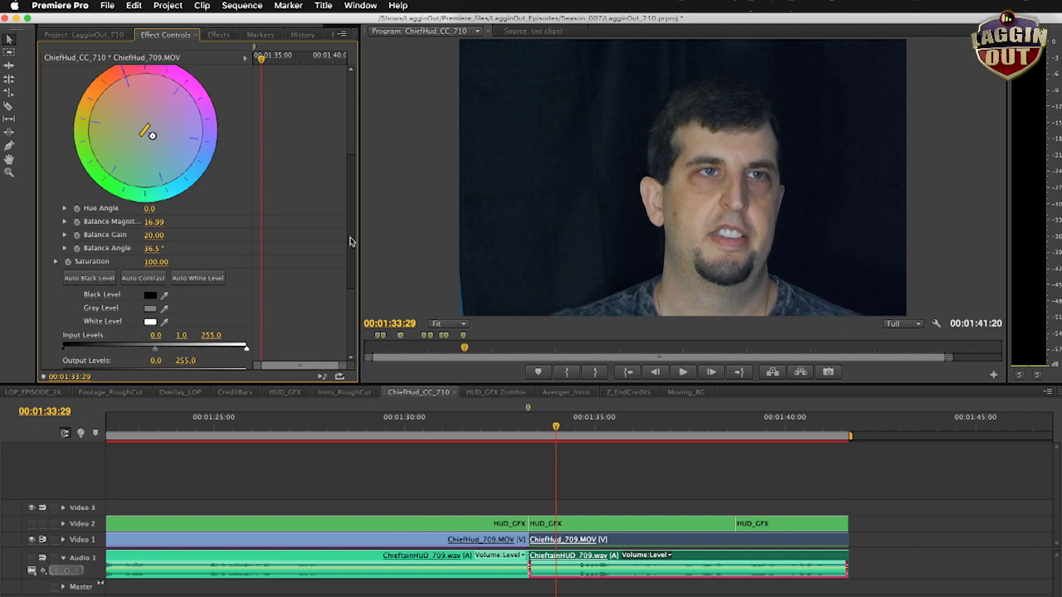
scroll(349, 241, down, 2)
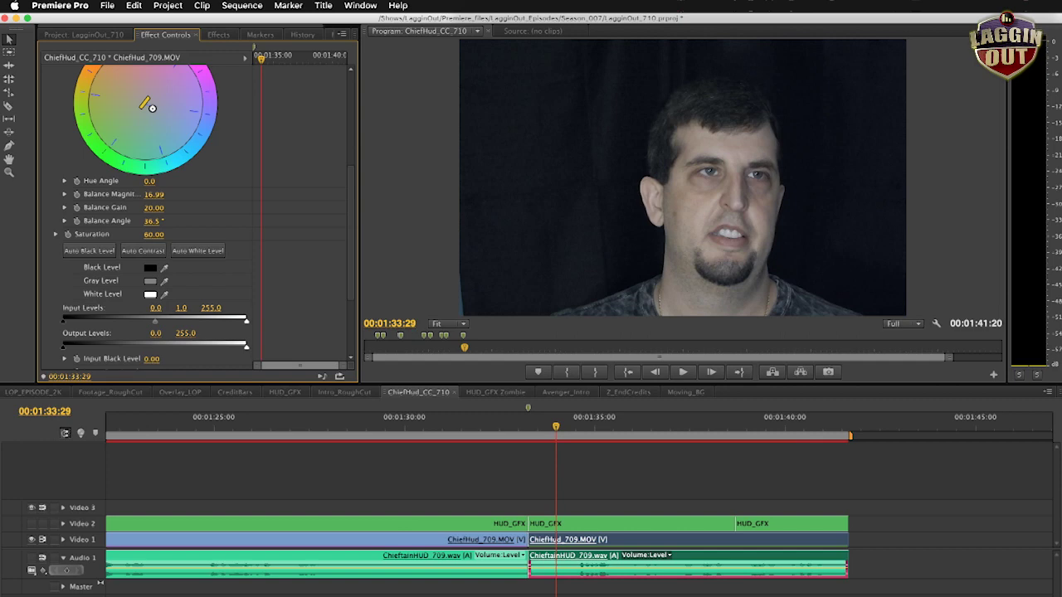
scroll(350, 239, down, 2)
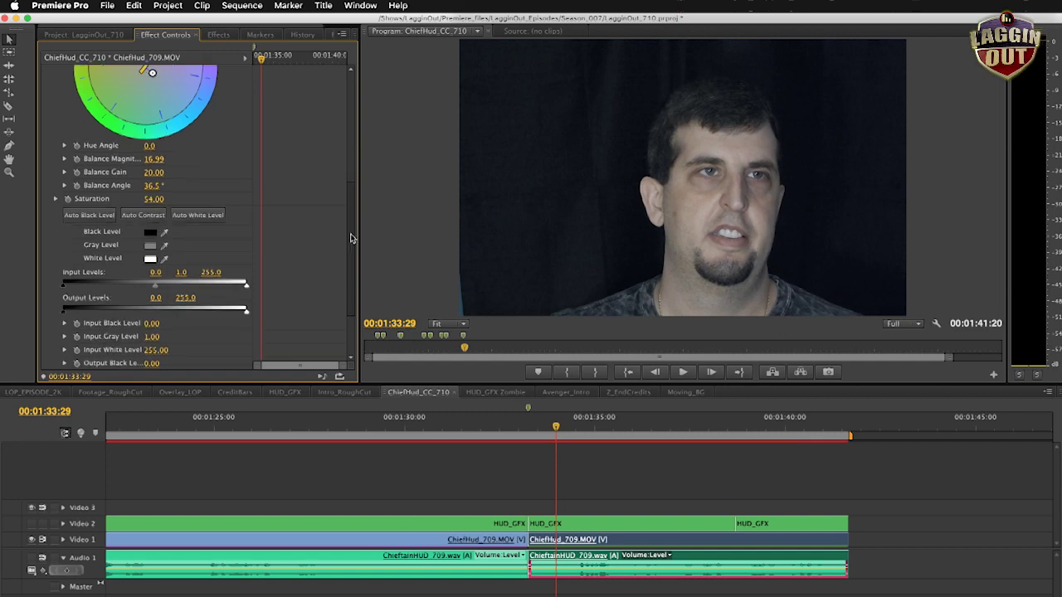
scroll(350, 239, down, 4)
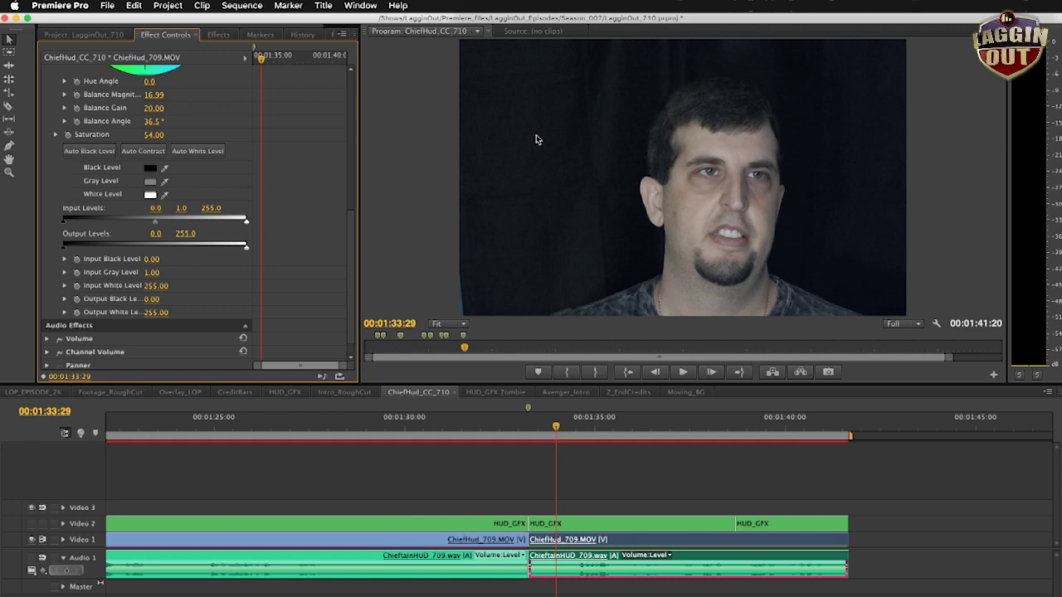
Settle the Input Levels gray slider at 0.70 and enlarge the program monitor.
drag(154, 222, 139, 225)
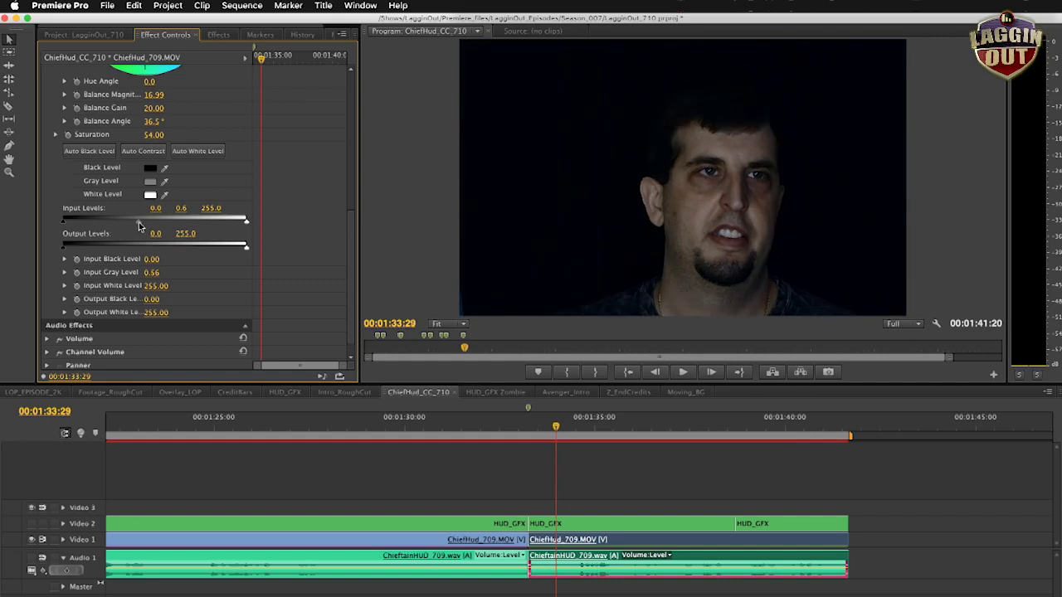
drag(139, 226, 144, 225)
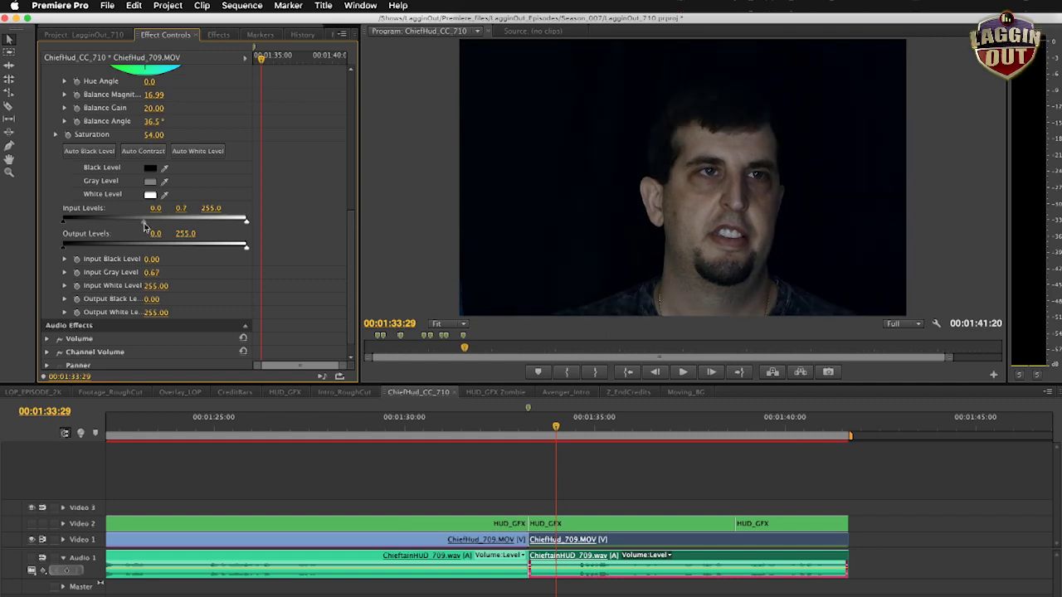
drag(143, 226, 146, 226)
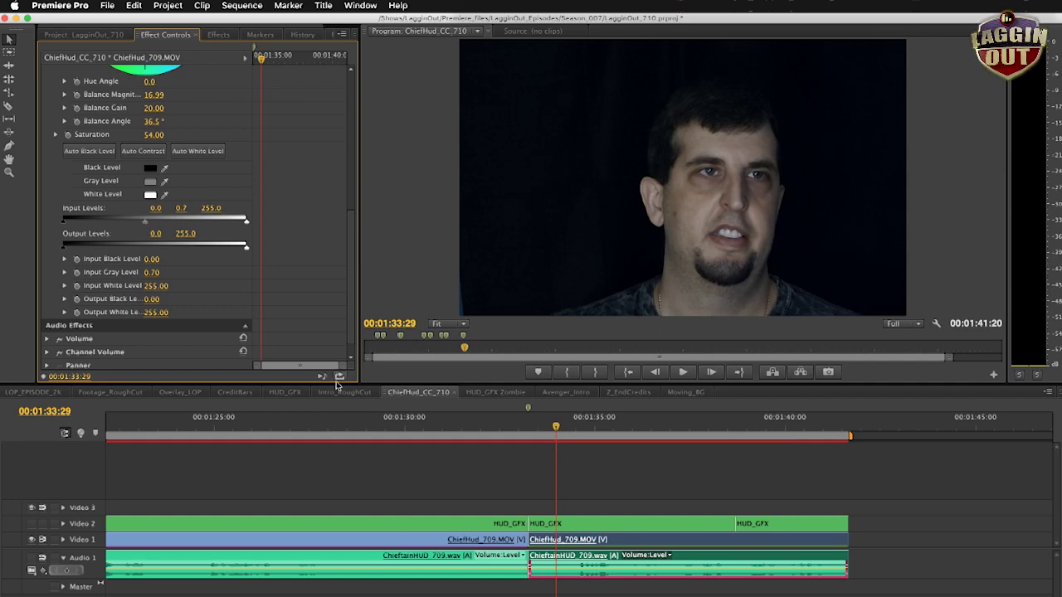
drag(337, 384, 399, 427)
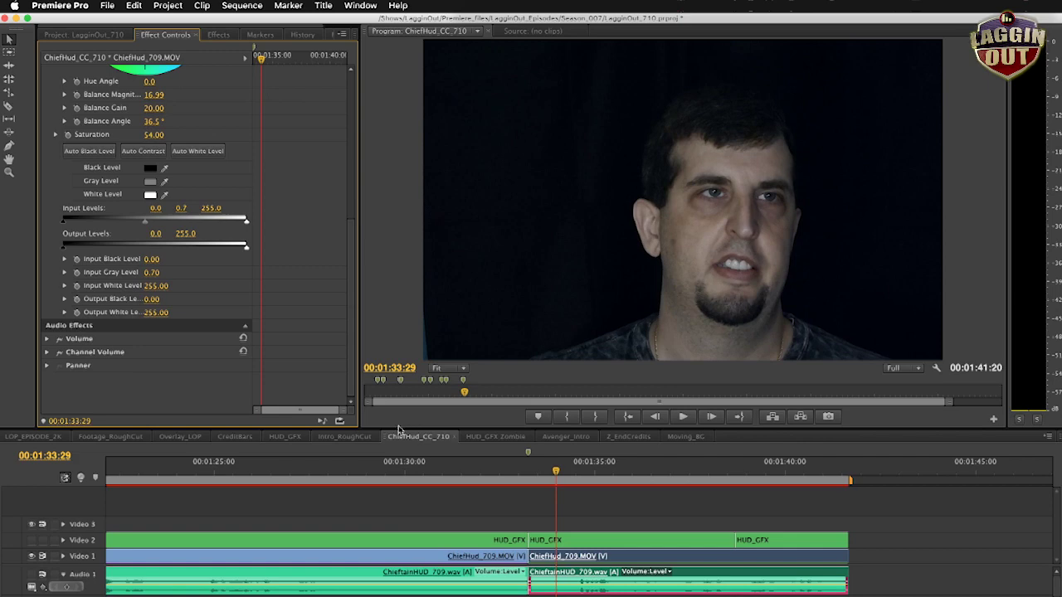
scroll(353, 150, up, 4)
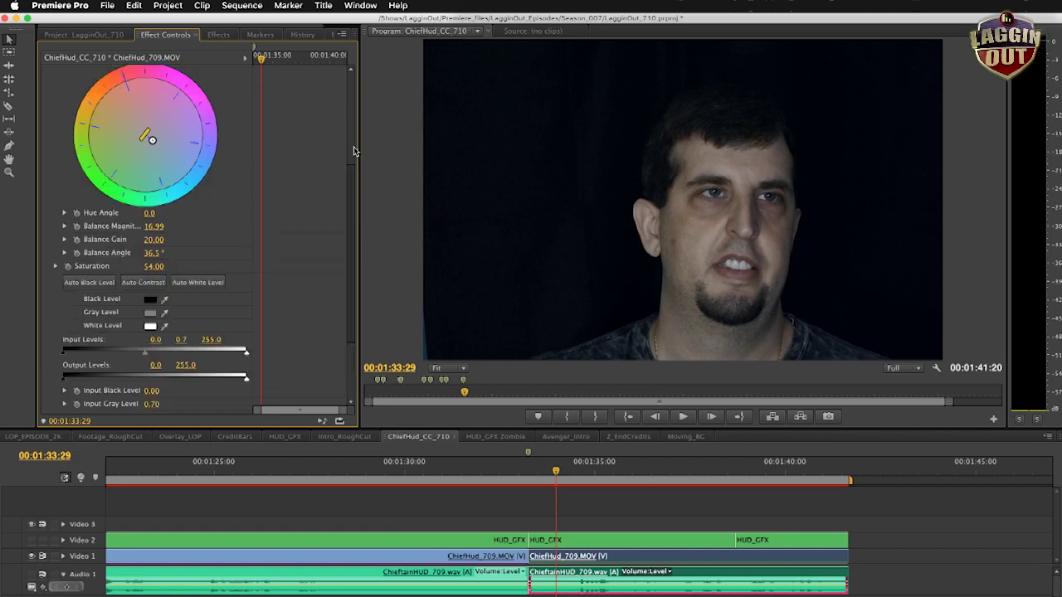
Re-enable Motion (Scale 228) and check the face framing at 01:34:12 and 01:35:07.
click(58, 87)
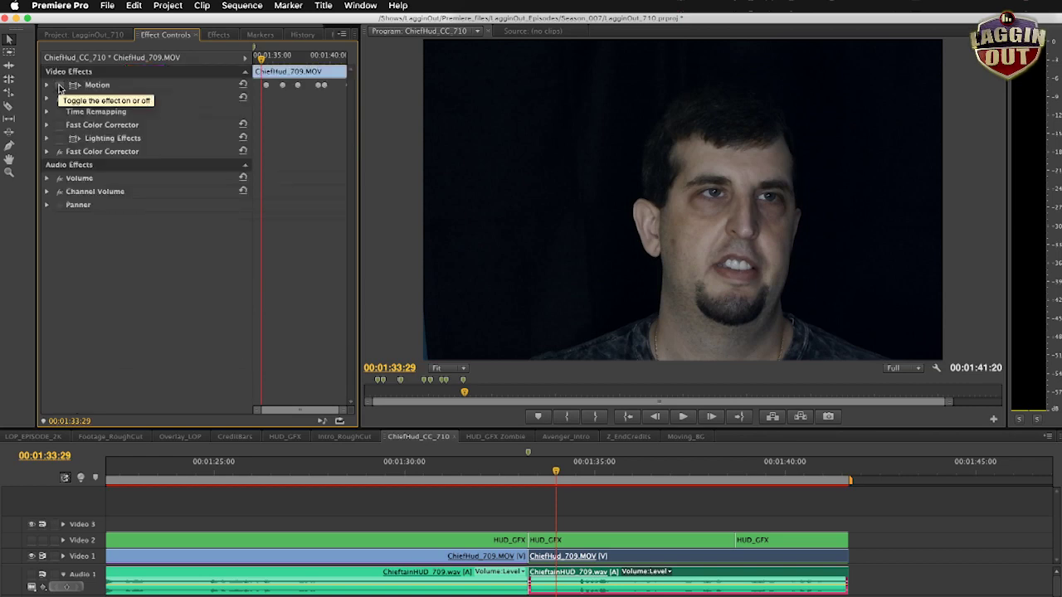
click(47, 85)
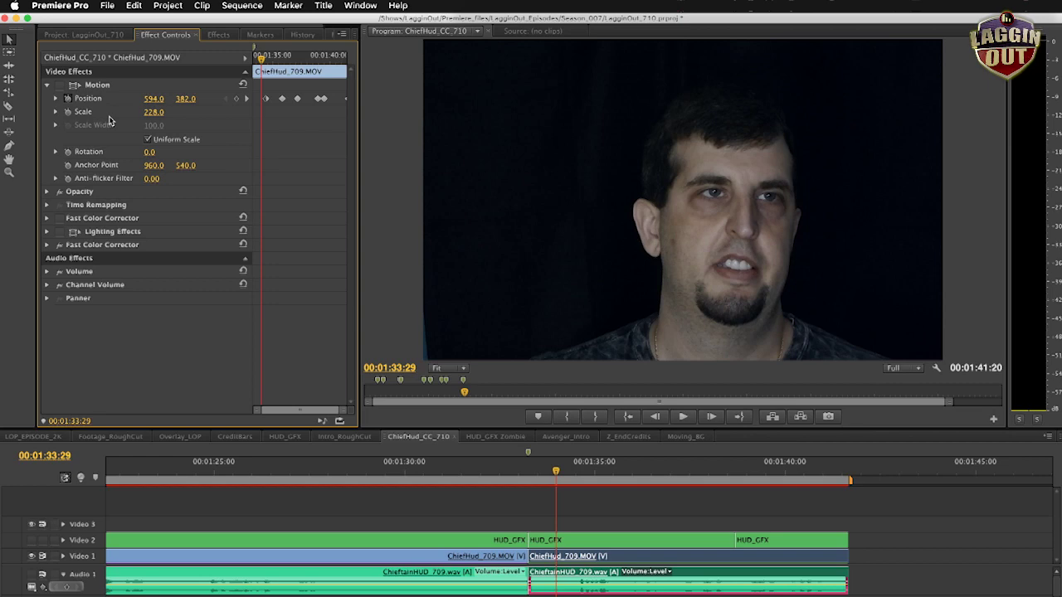
click(59, 85)
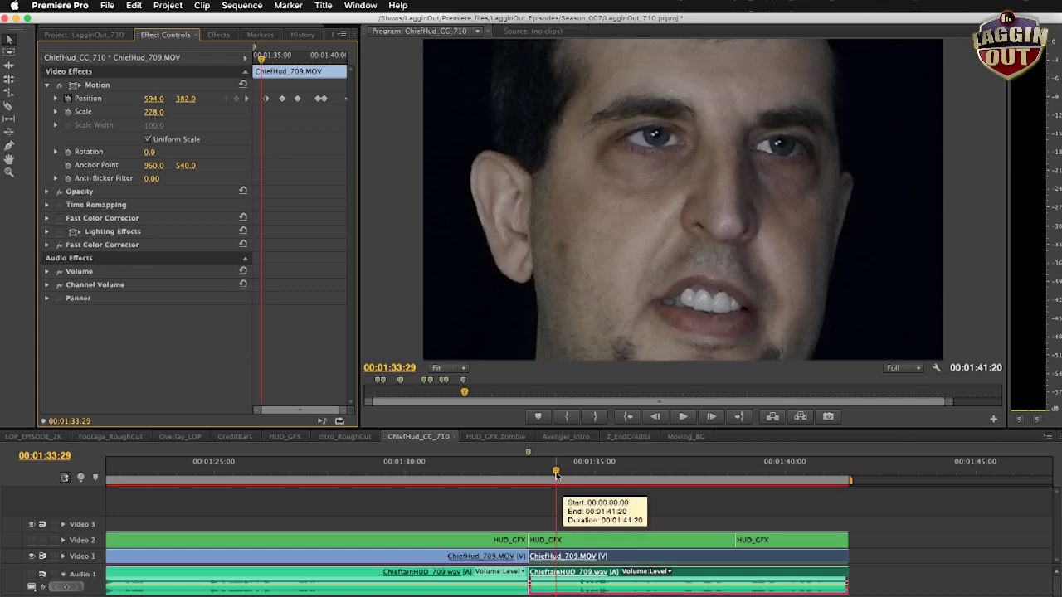
drag(556, 474, 572, 489)
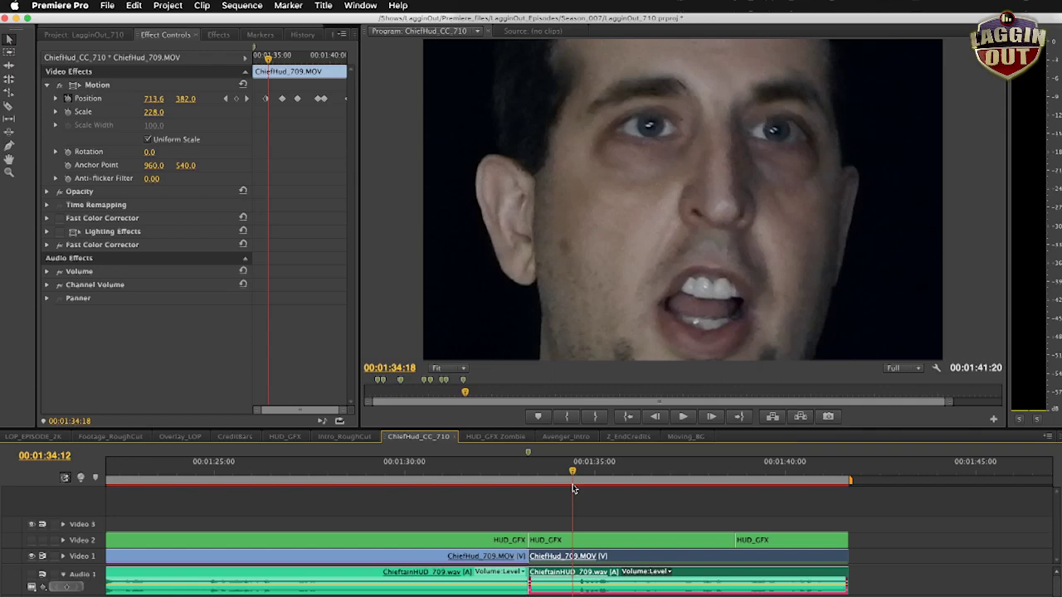
drag(573, 488, 604, 481)
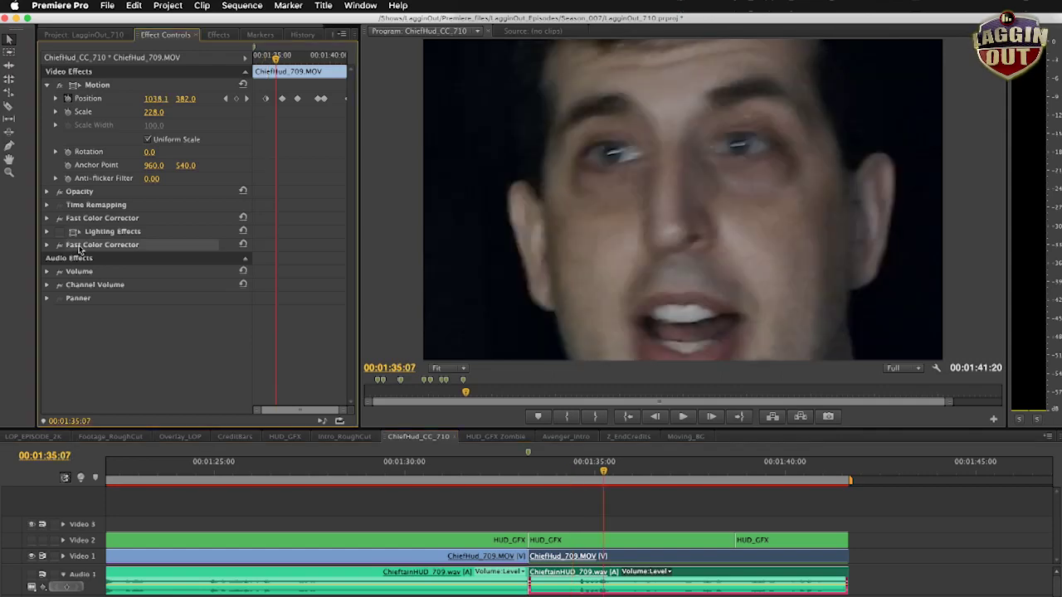
Delete the duplicate Fast Color Corrector and make the Video 2 HUD track visible.
key(Delete)
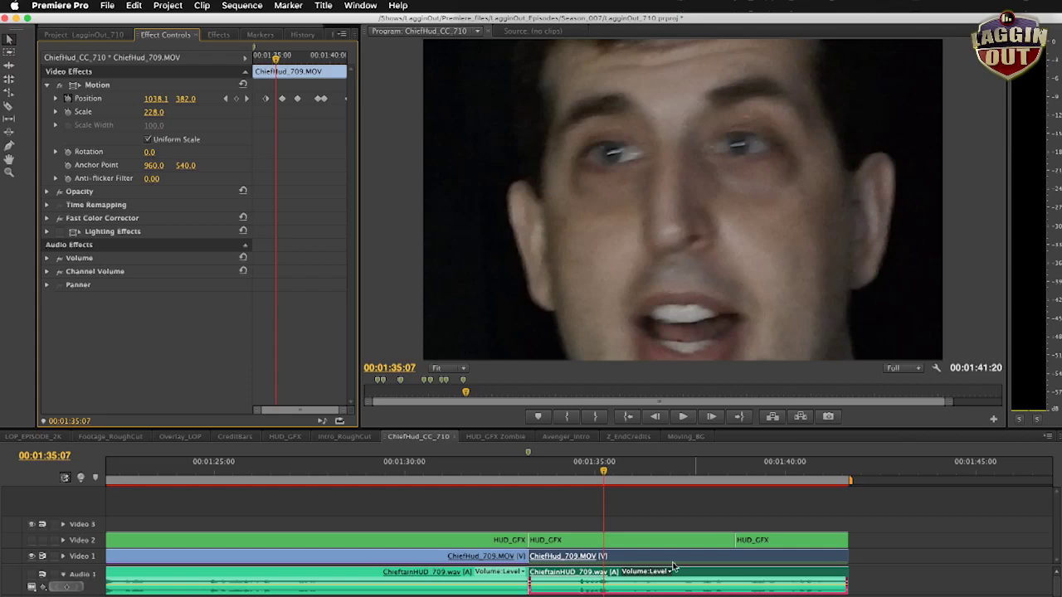
click(32, 540)
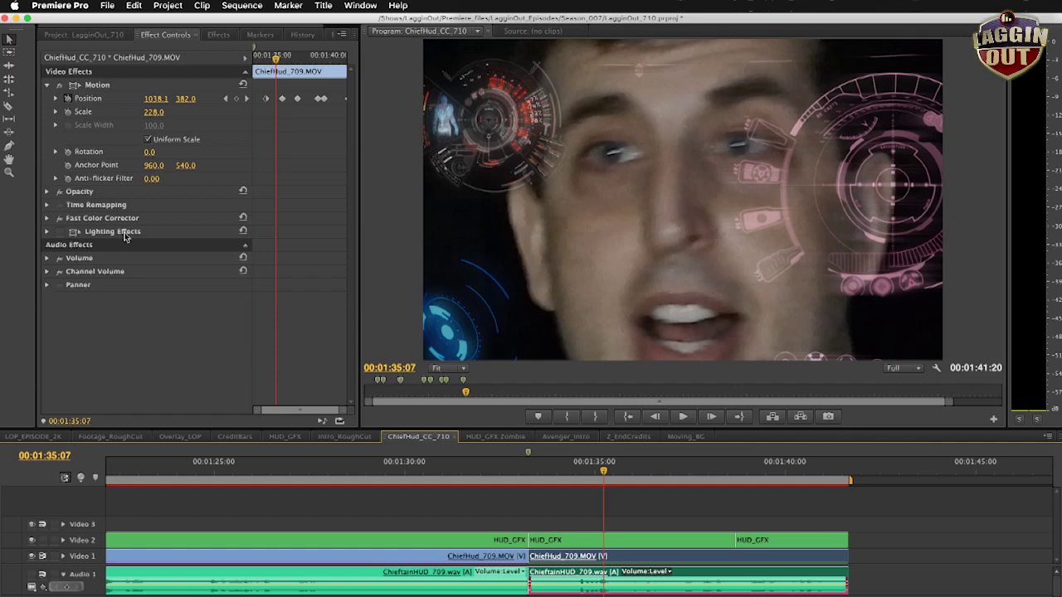
Search the effects for 'lighting' and drop Lighting Effects onto the ChiefHud_709.MOV clip.
key(shift+7)
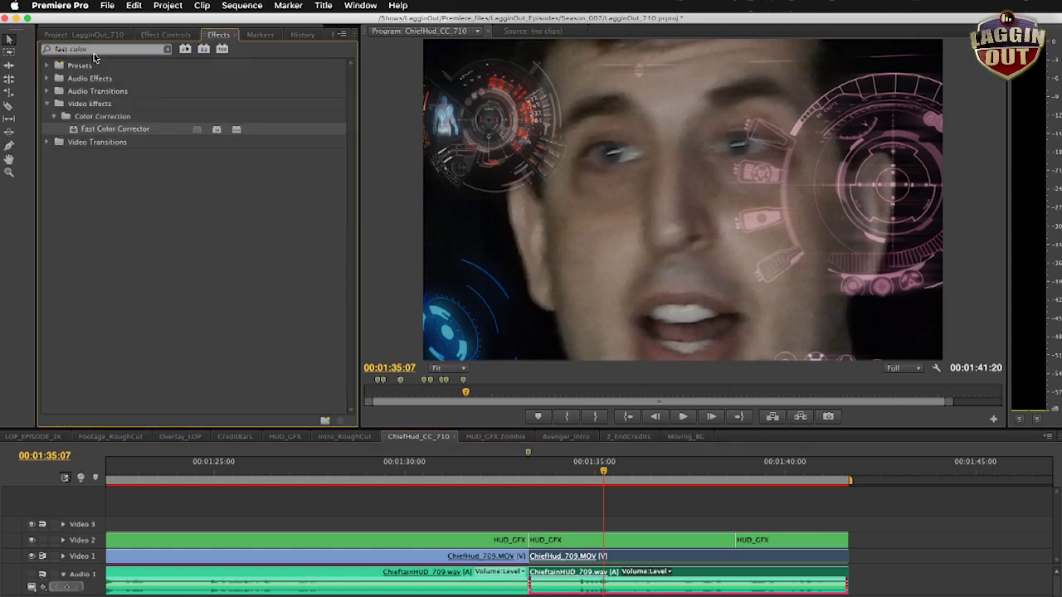
click(93, 52)
text(lighting)
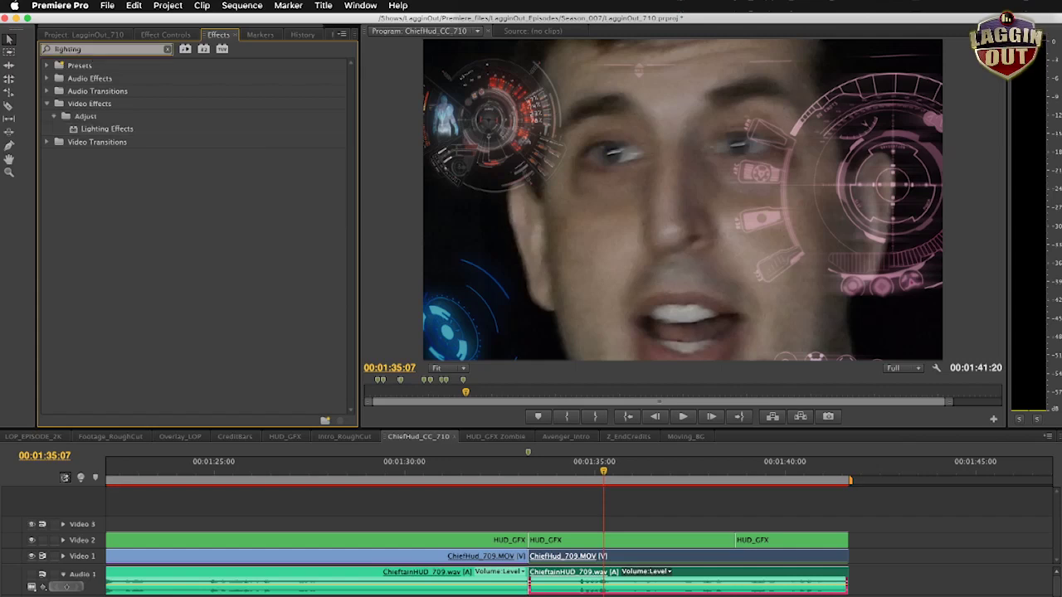
click(110, 131)
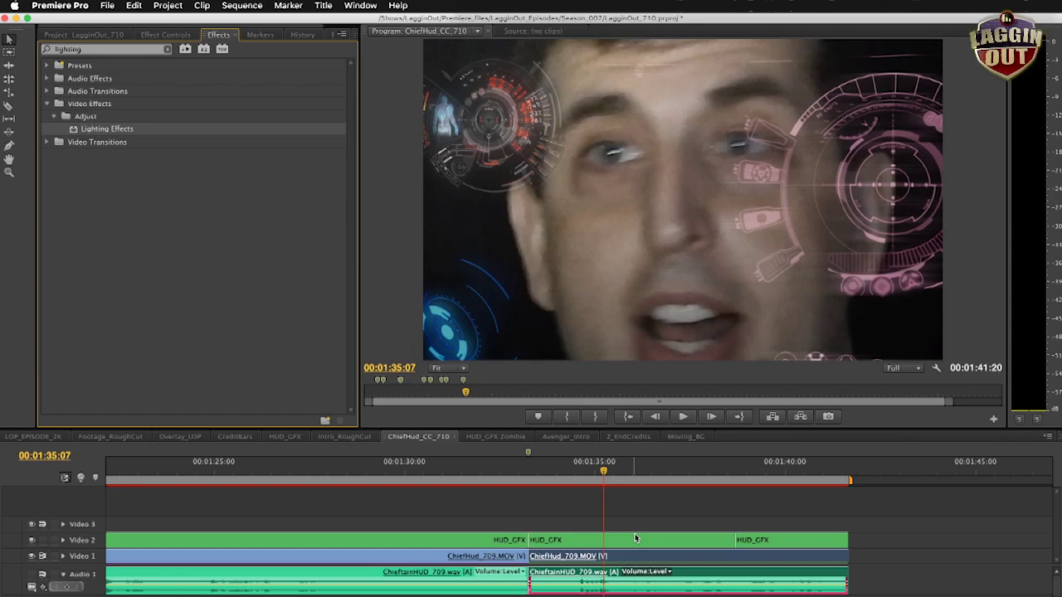
drag(635, 539, 635, 541)
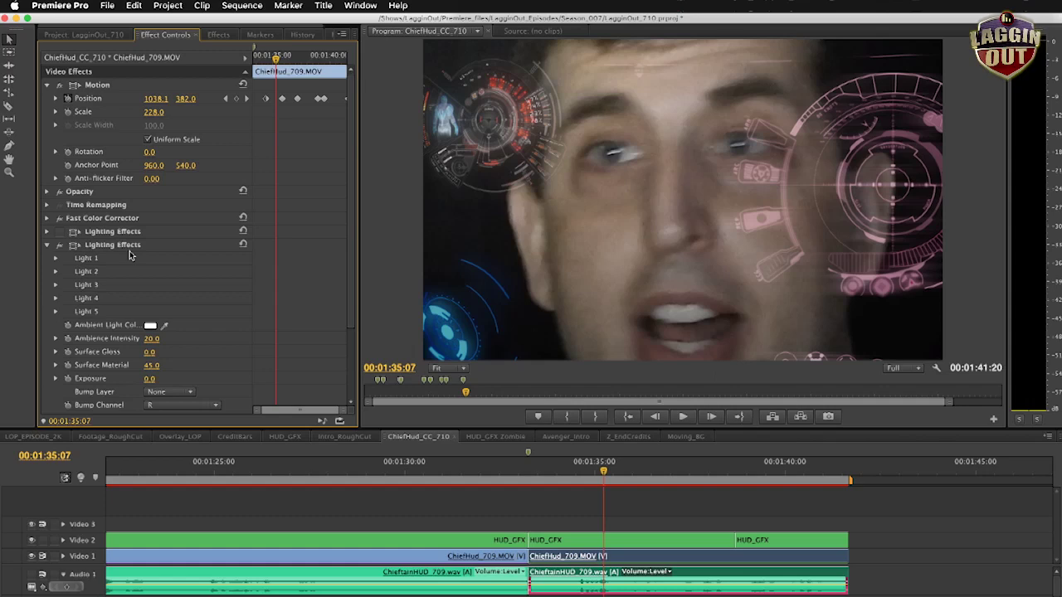
Try Directional as Light 1's type, then undo back to an Omni light.
click(56, 258)
scroll(129, 249, down, 3)
click(181, 185)
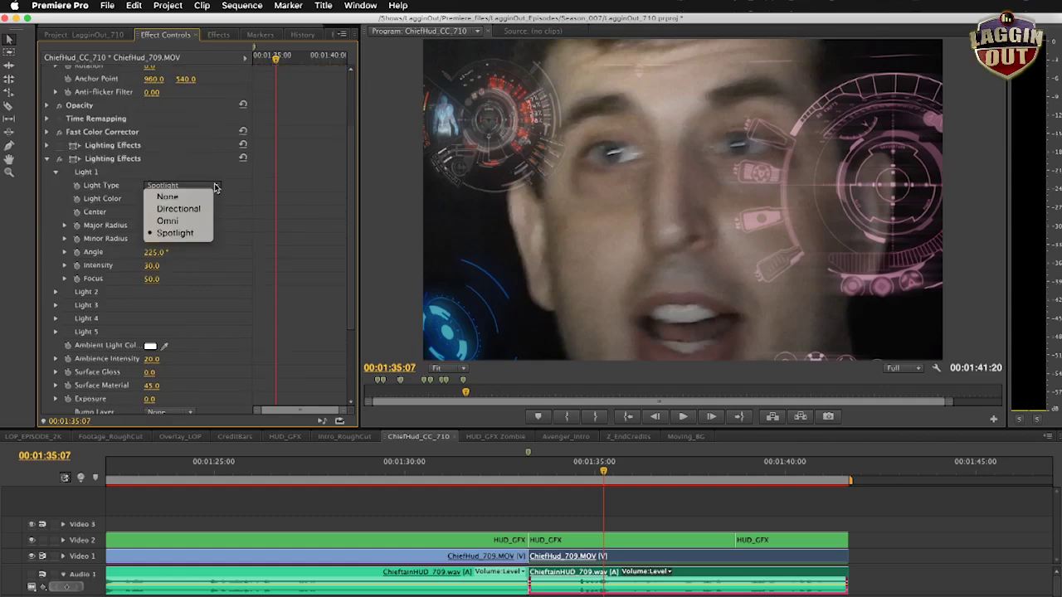
click(178, 209)
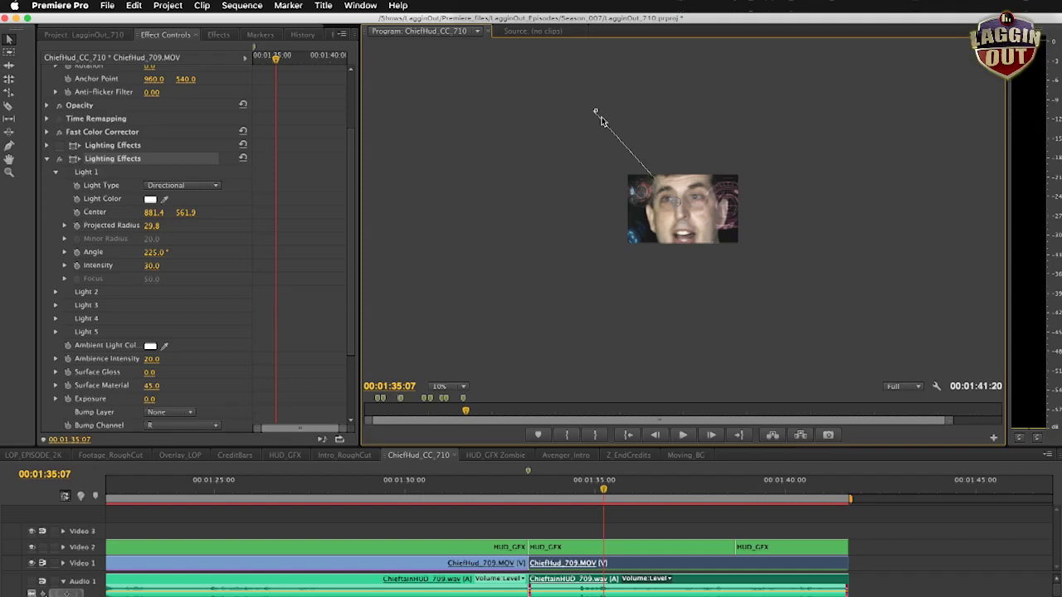
key(cmd+z)
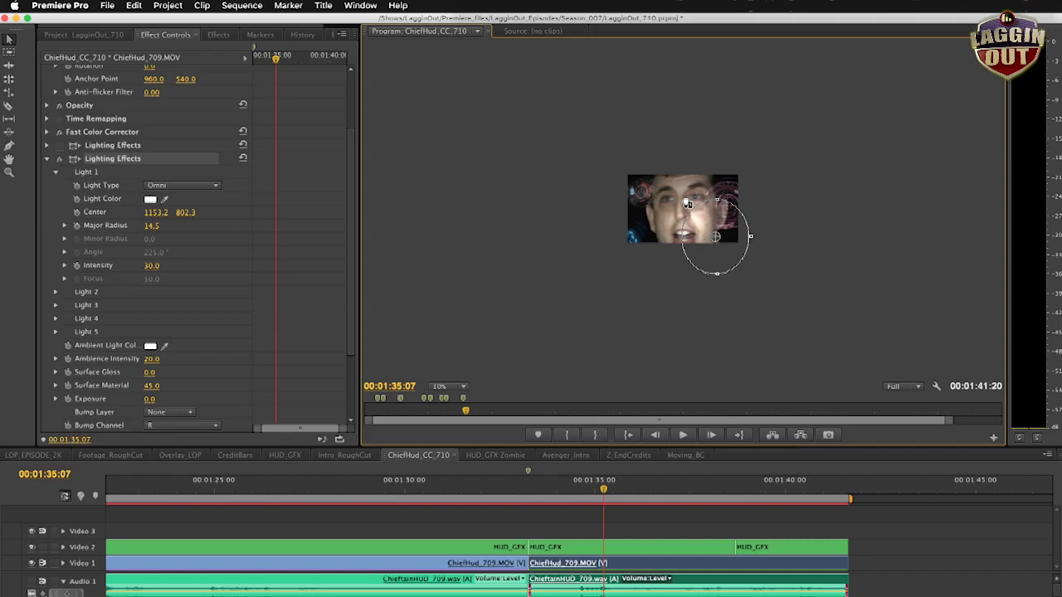
Centre Light 1 on the face at 840.9, 543.5 and change it to a Spotlight.
drag(687, 204, 678, 206)
click(150, 226)
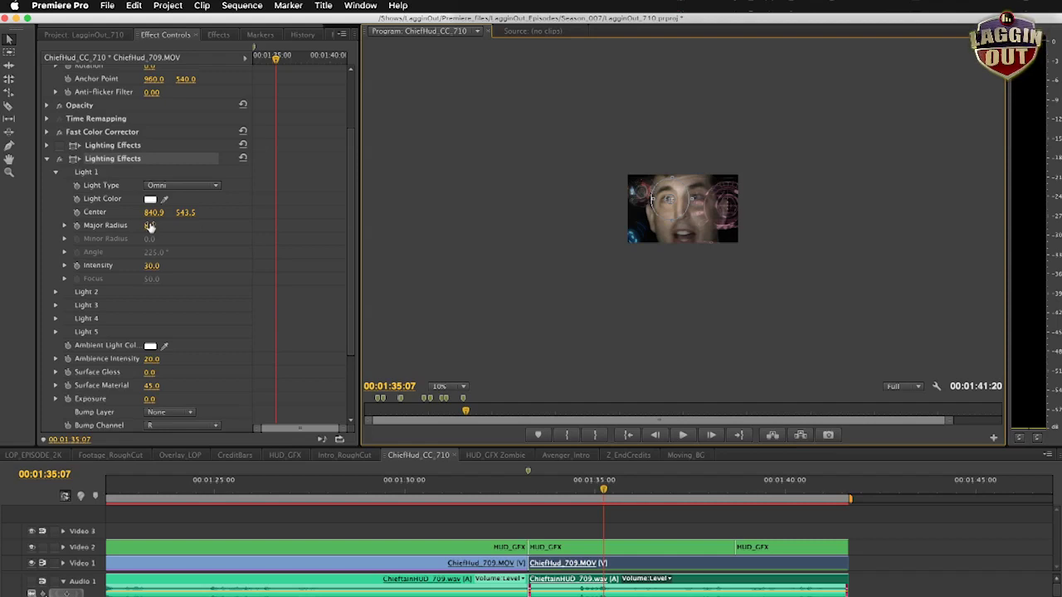
click(181, 185)
click(167, 231)
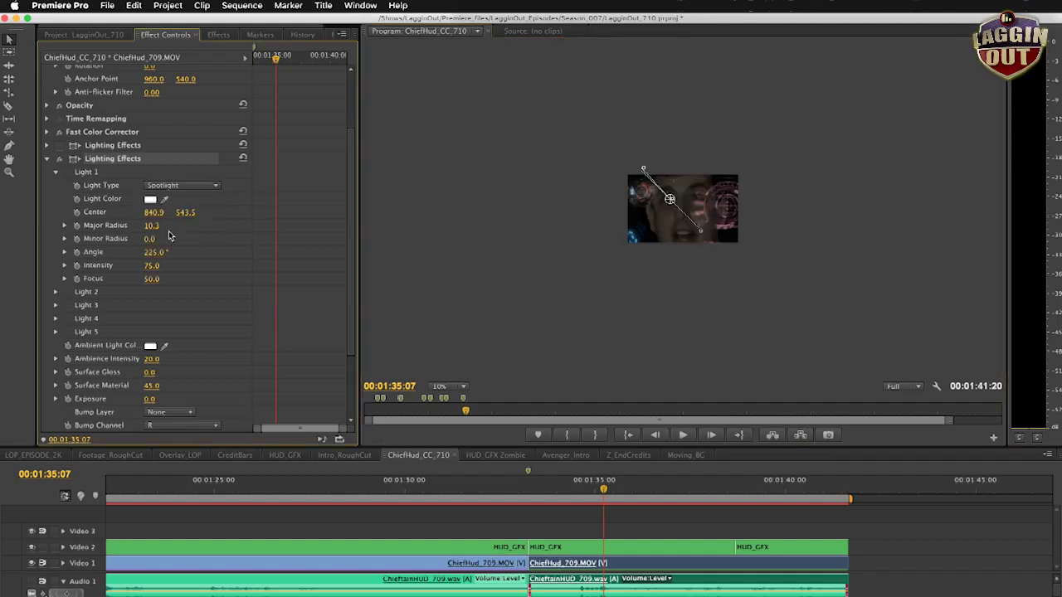
click(455, 434)
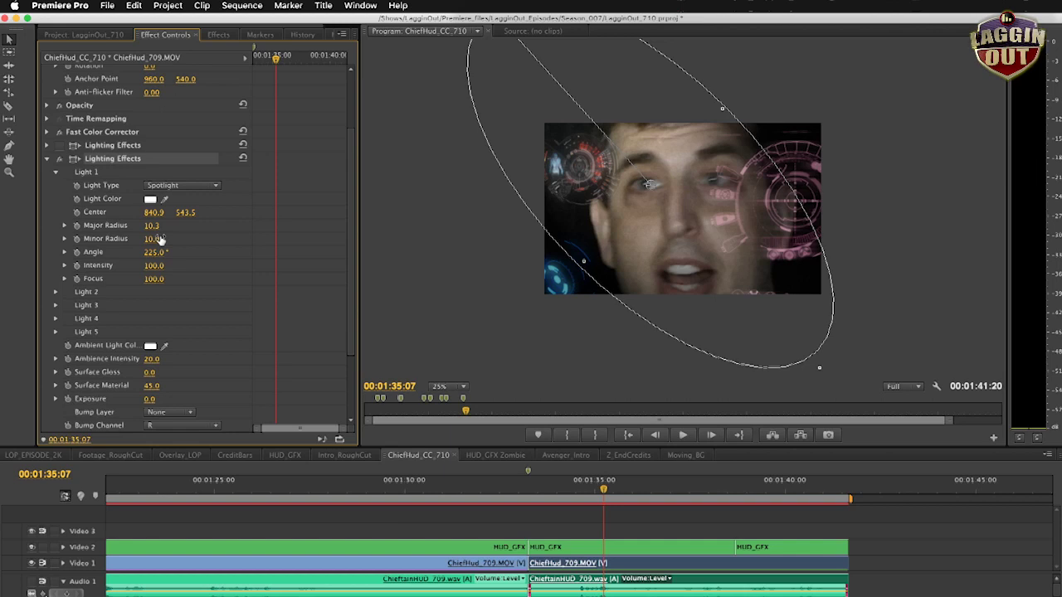
Narrow Light 1's Minor Radius to 7.4, then widen it to 9.4.
drag(160, 239, 133, 239)
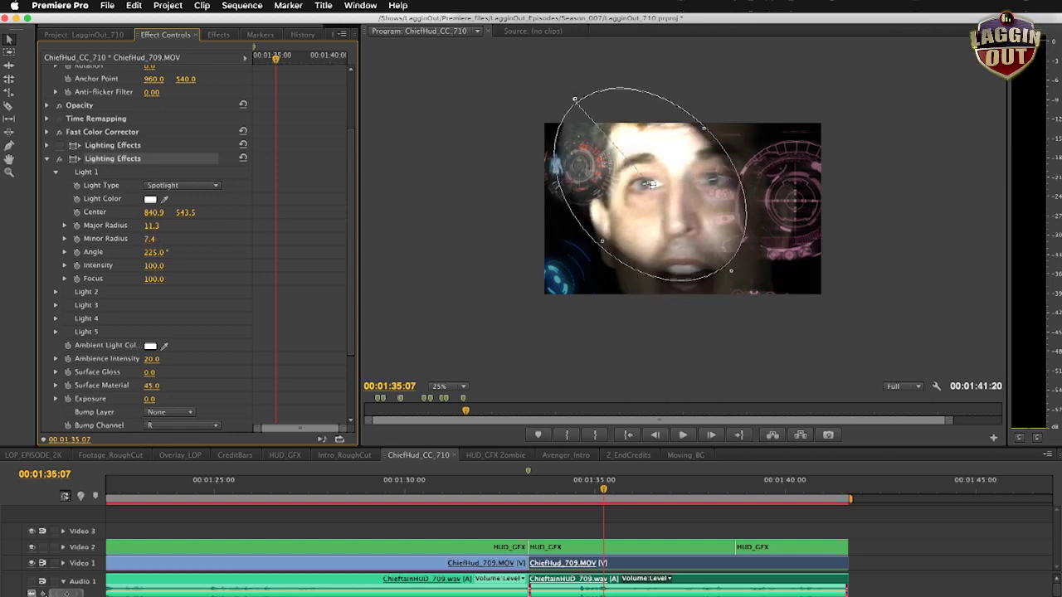
drag(132, 239, 154, 239)
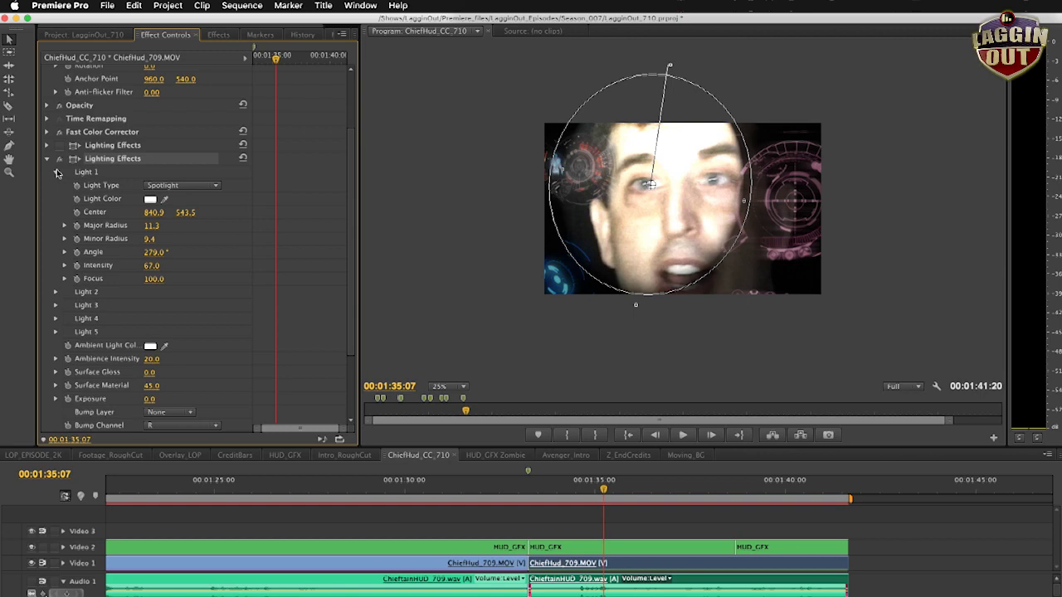
Collapse and re-expand Lighting Effects, then open Light 2 and Light 3 to inspect them.
click(47, 159)
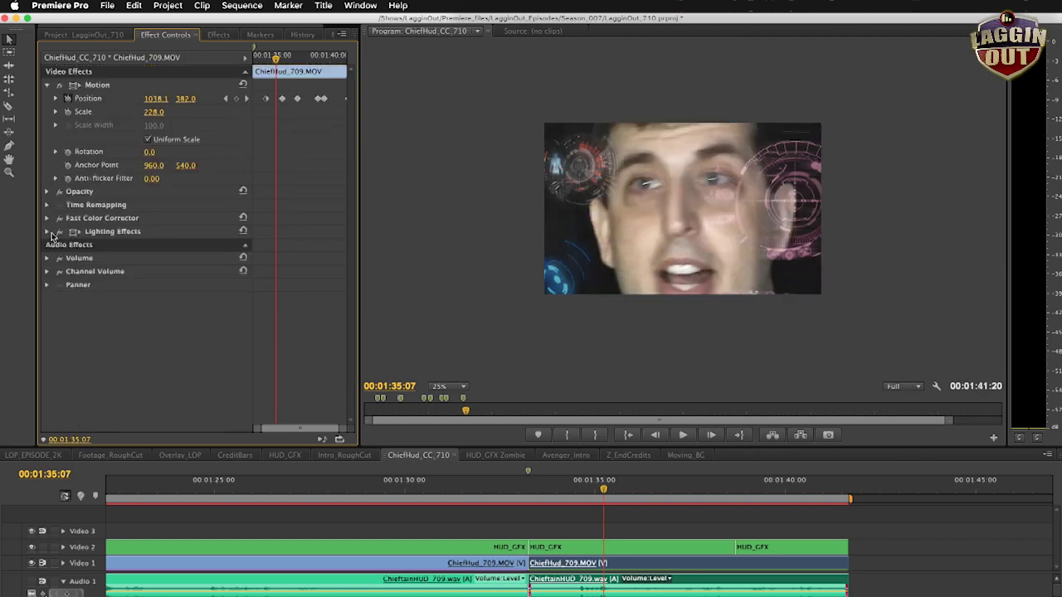
click(59, 233)
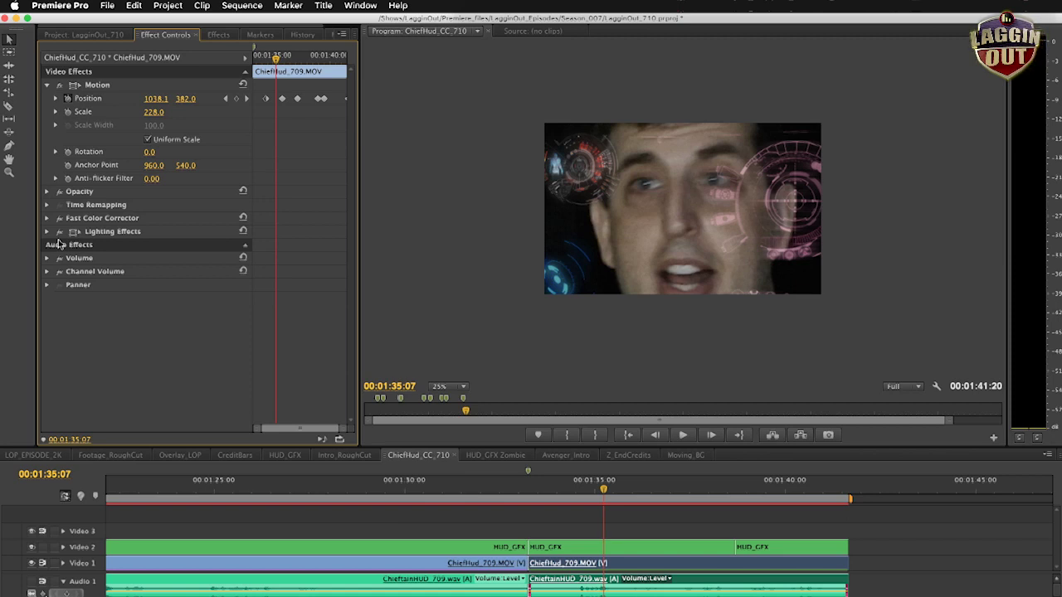
click(47, 232)
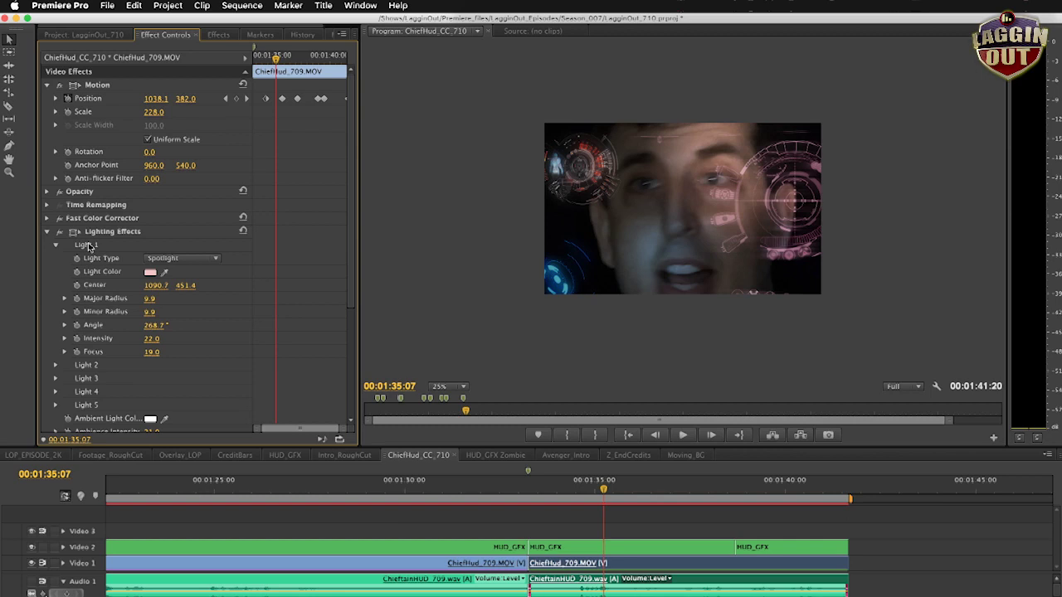
click(89, 245)
click(93, 258)
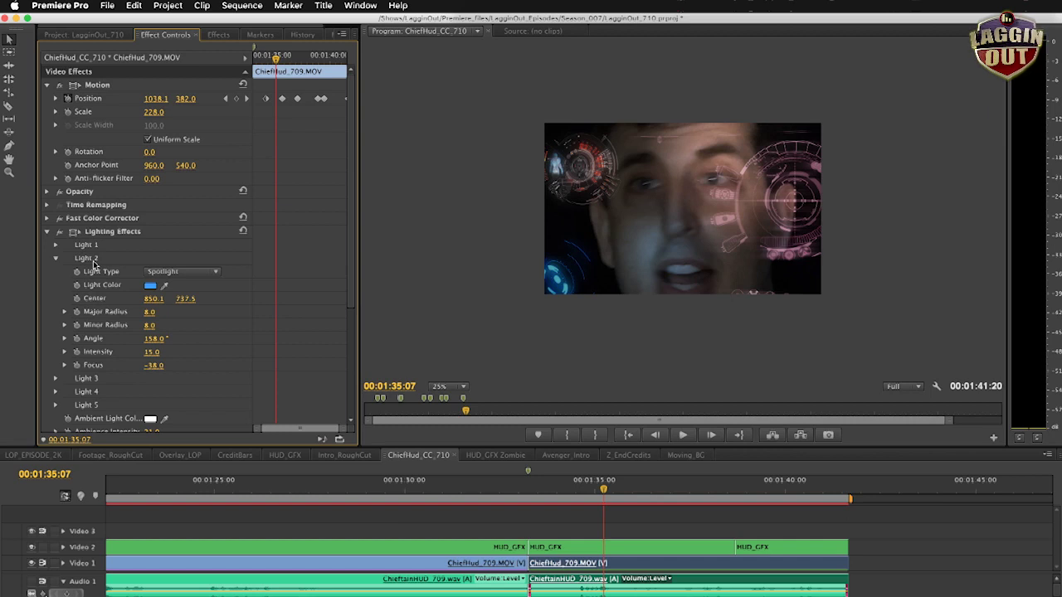
scroll(94, 264, down, 1)
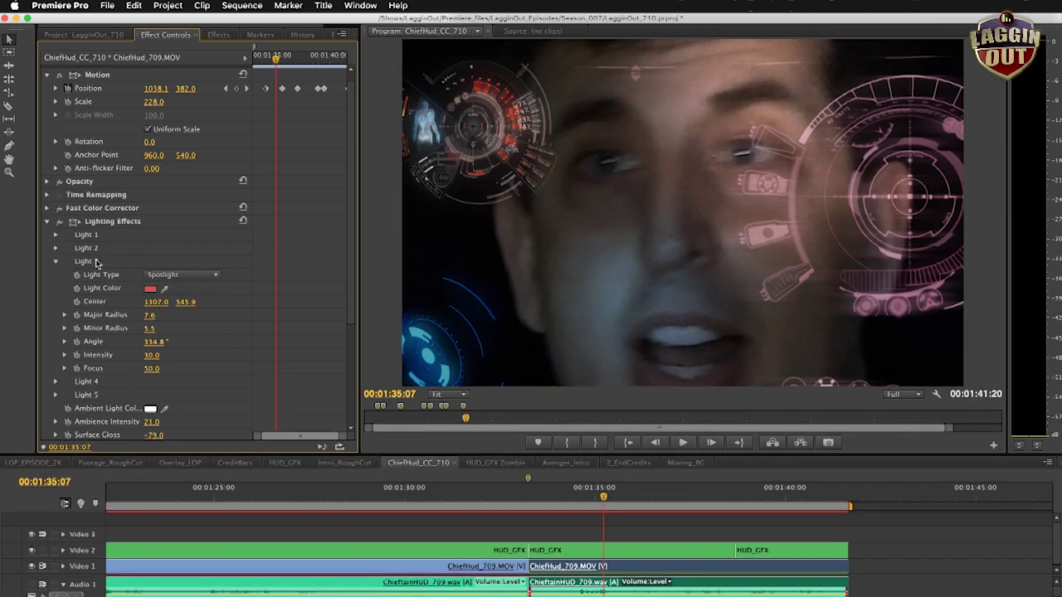
Review Light 4's blue spotlight settings, then move the playhead back to about 00:01:33:08.
click(55, 261)
click(55, 274)
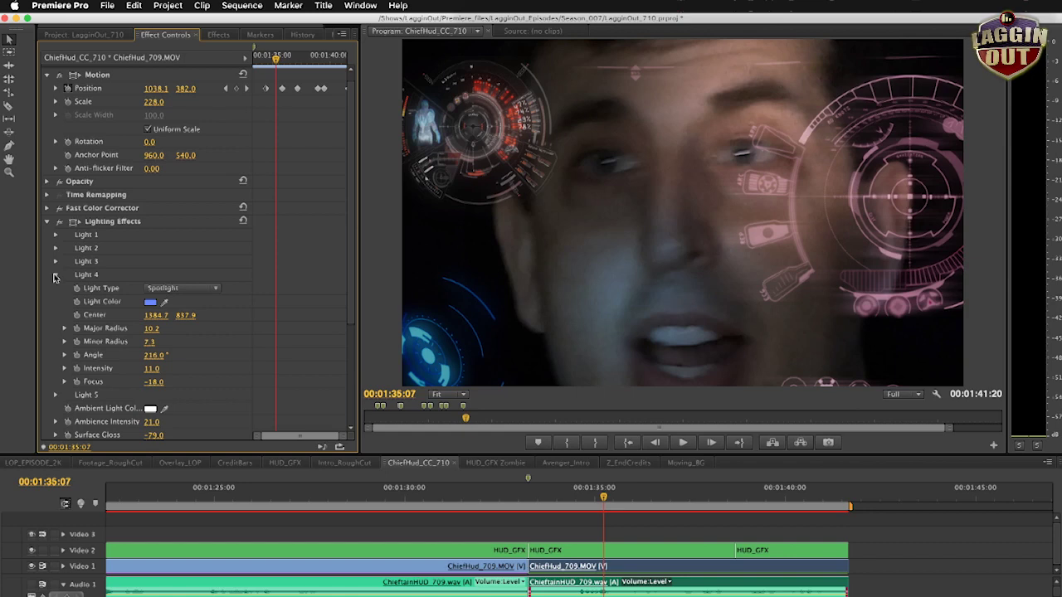
click(55, 275)
click(586, 500)
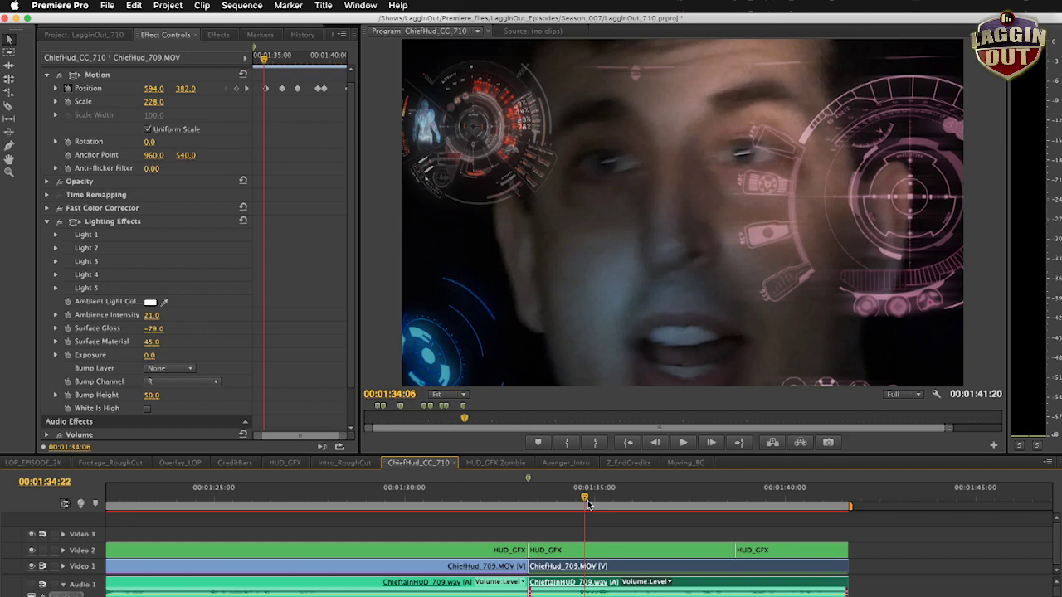
drag(587, 504, 547, 508)
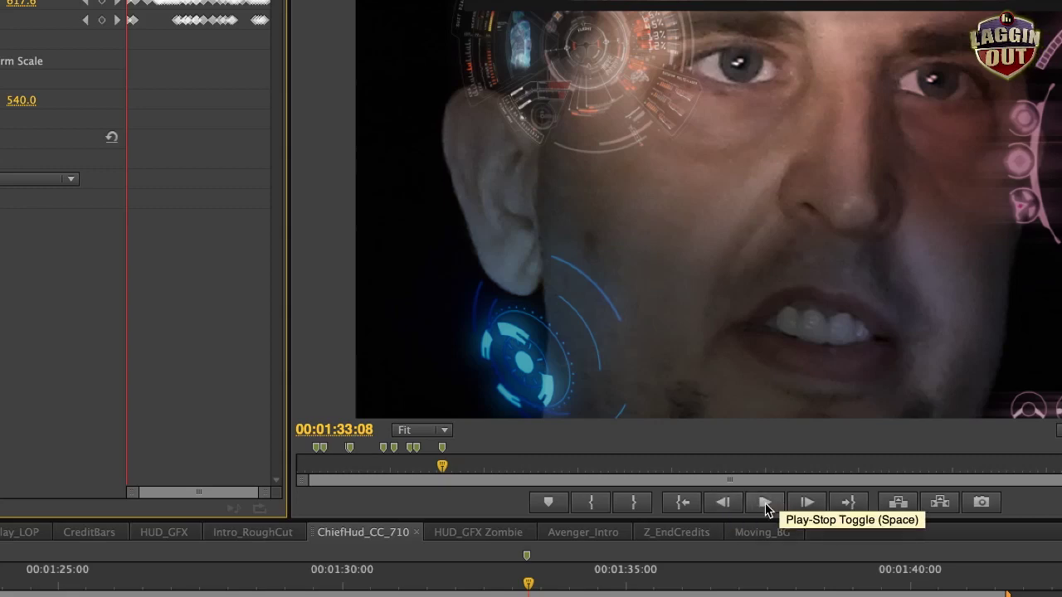
Play the ChiefHud_CC_710 sequence from the Program monitor to preview the relit face under the HUD.
click(561, 586)
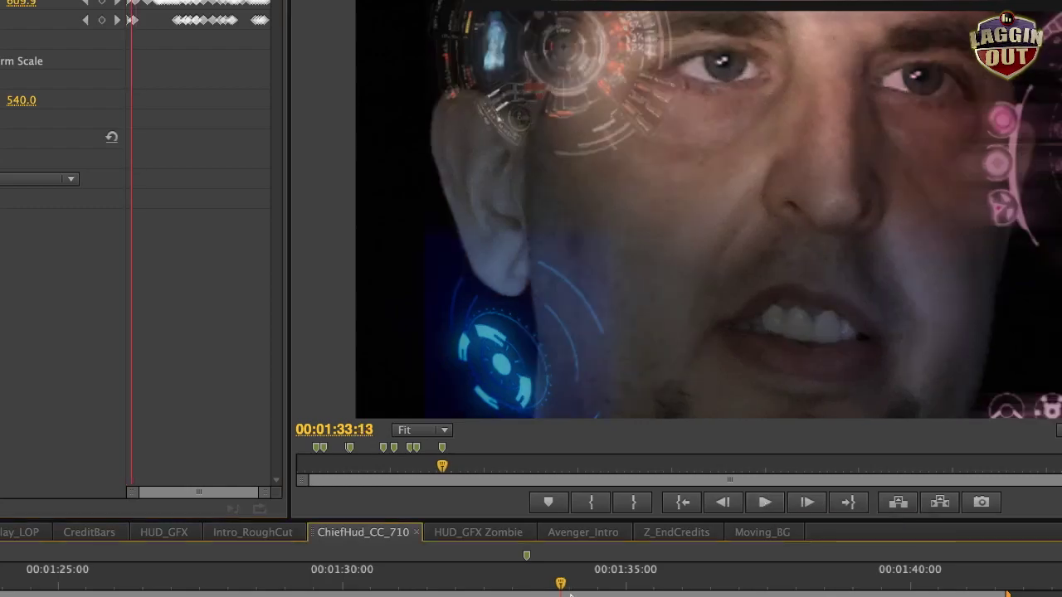